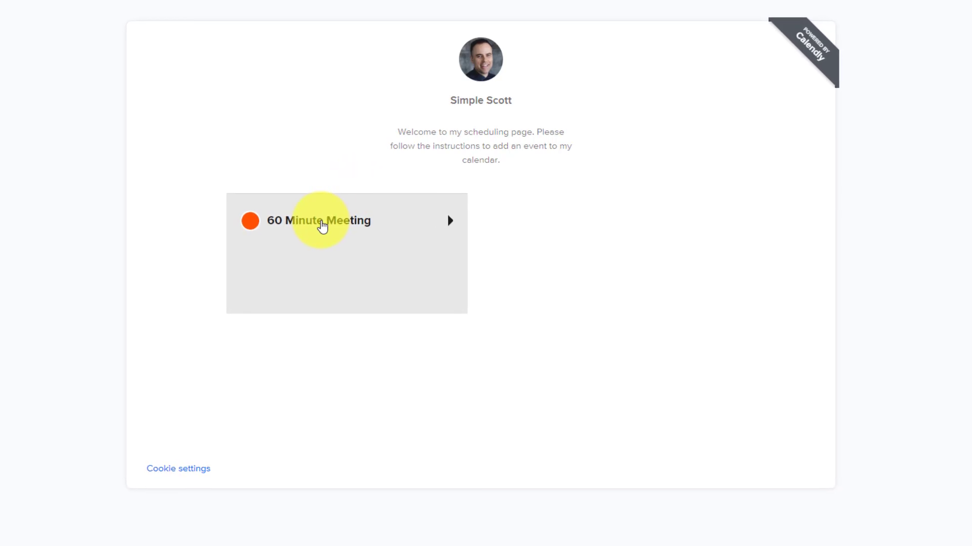
# Step: Open the 60 Minute Meeting booking calendar in Calendly
pyautogui.click(319, 227)
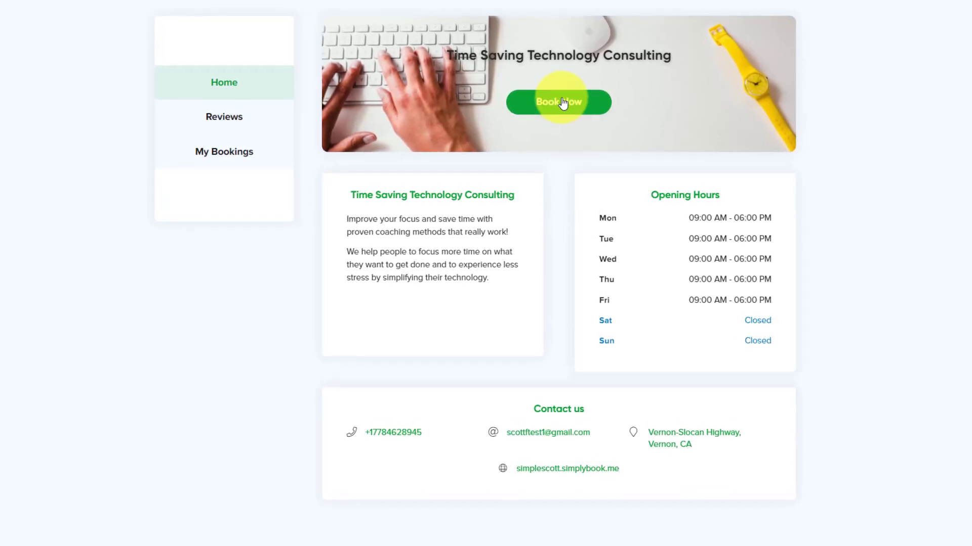
# Step: Start a booking on the consulting site to see its offered services
pyautogui.click(558, 102)
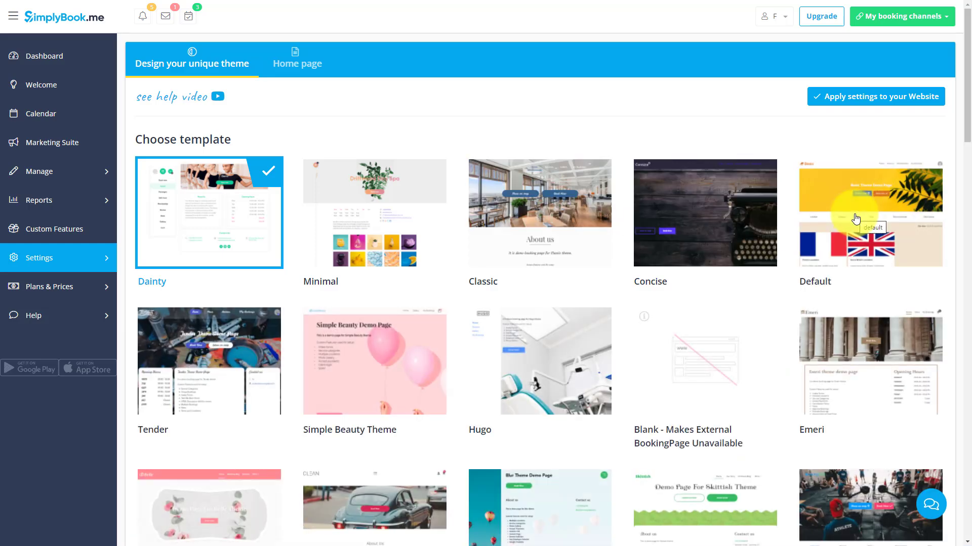
pyautogui.scroll(-2, 854, 217)
pyautogui.scroll(-1, 854, 218)
pyautogui.scroll(-1, 854, 218)
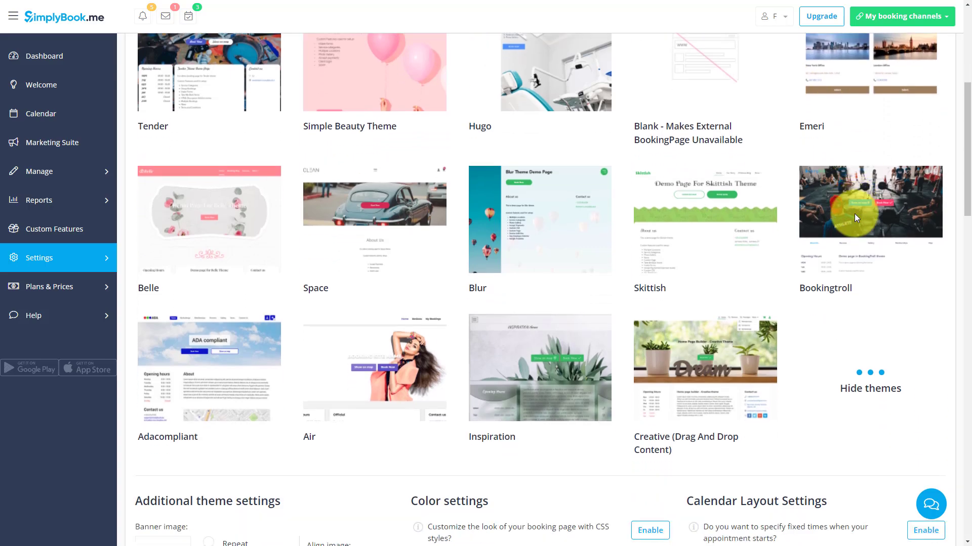
pyautogui.scroll(-1, 854, 217)
pyautogui.scroll(2, 854, 213)
pyautogui.scroll(1, 853, 214)
pyautogui.scroll(2, 854, 213)
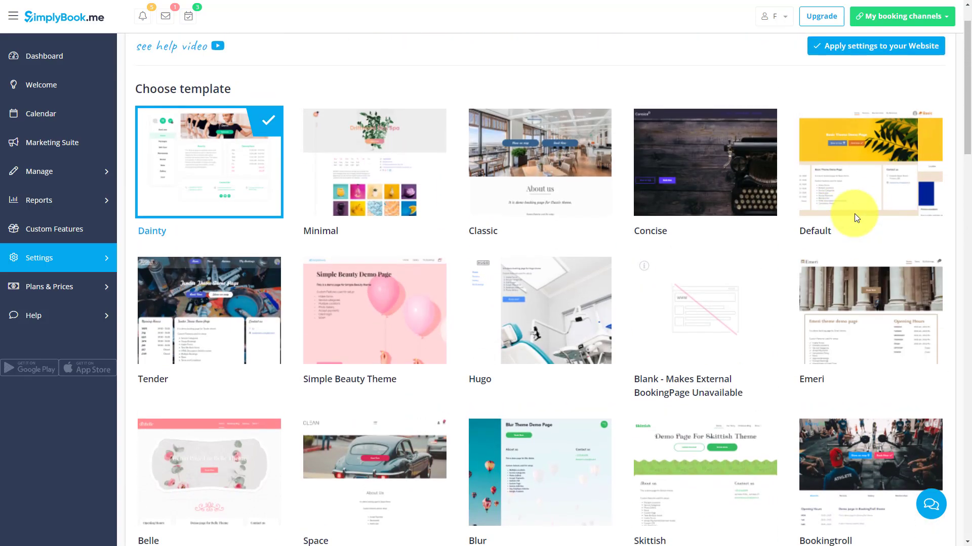
pyautogui.scroll(-2, 598, 267)
pyautogui.scroll(-2, 598, 267)
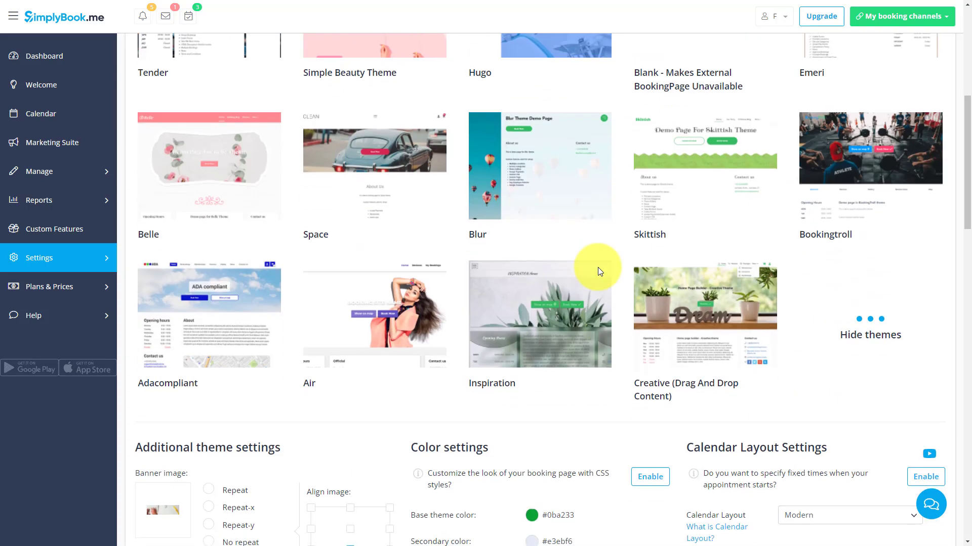
pyautogui.scroll(-4, 598, 268)
pyautogui.scroll(-1, 597, 267)
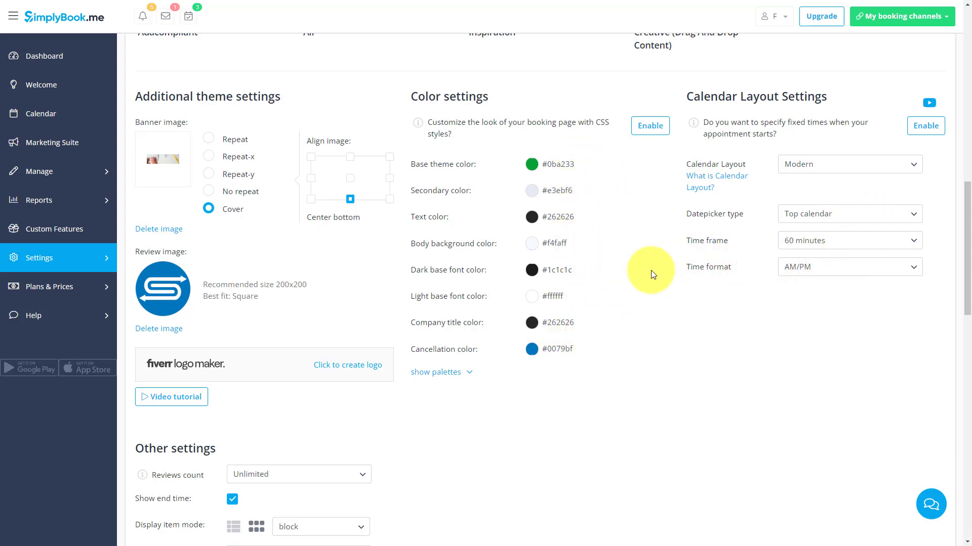
pyautogui.scroll(-3, 647, 274)
pyautogui.scroll(-1, 648, 274)
pyautogui.scroll(-3, 647, 274)
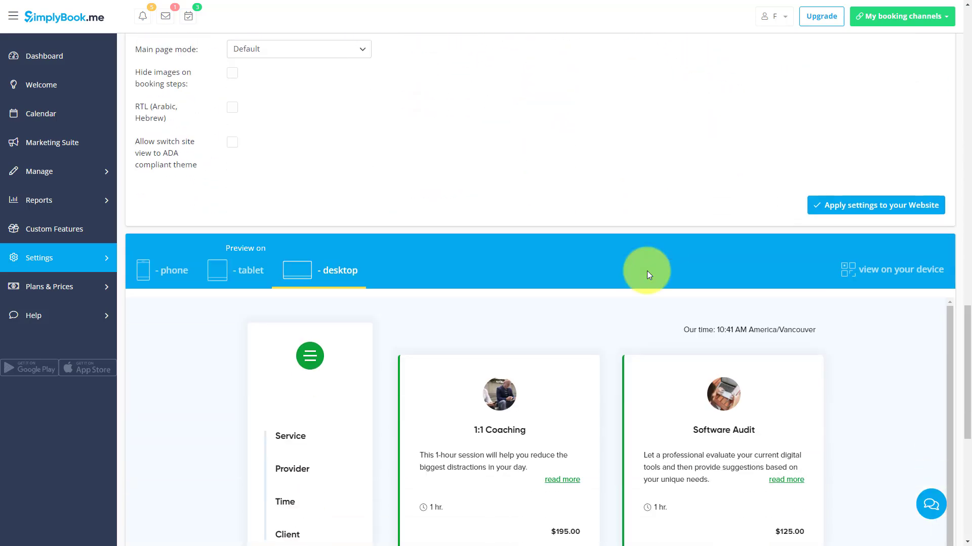
pyautogui.scroll(-2, 648, 274)
pyautogui.scroll(-1, 647, 273)
pyautogui.scroll(-1, 884, 274)
pyautogui.scroll(-1, 885, 274)
pyautogui.scroll(2, 884, 274)
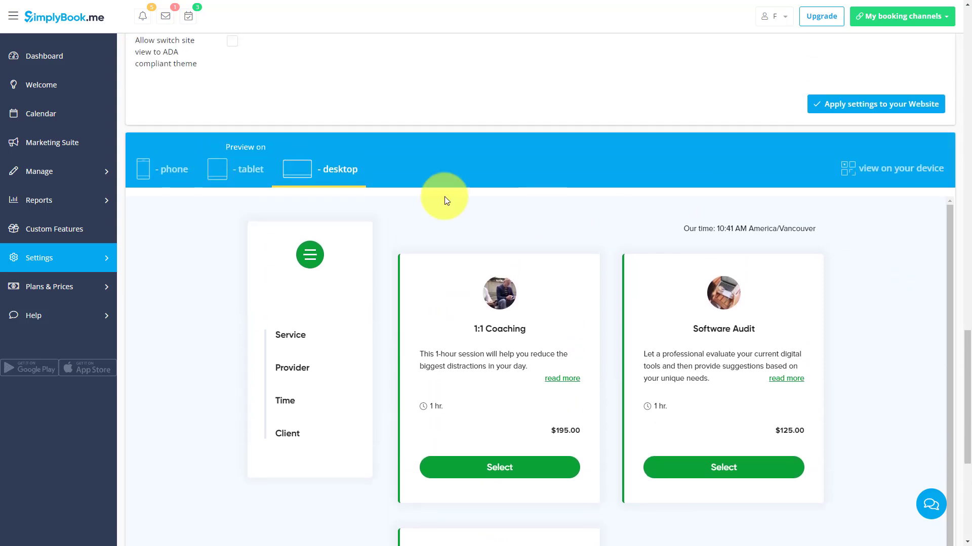
# Step: Preview the booking site on a phone and select 1:1 Coaching in it
pyautogui.click(148, 168)
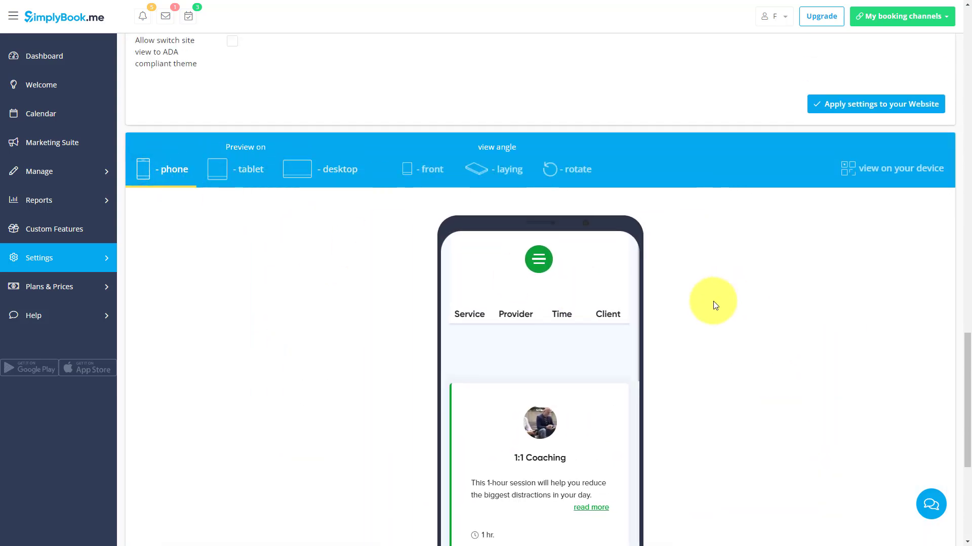
pyautogui.scroll(-1, 712, 304)
pyautogui.scroll(-1, 713, 306)
pyautogui.scroll(-2, 571, 275)
pyautogui.scroll(-2, 568, 273)
pyautogui.scroll(4, 570, 278)
pyautogui.scroll(-2, 568, 273)
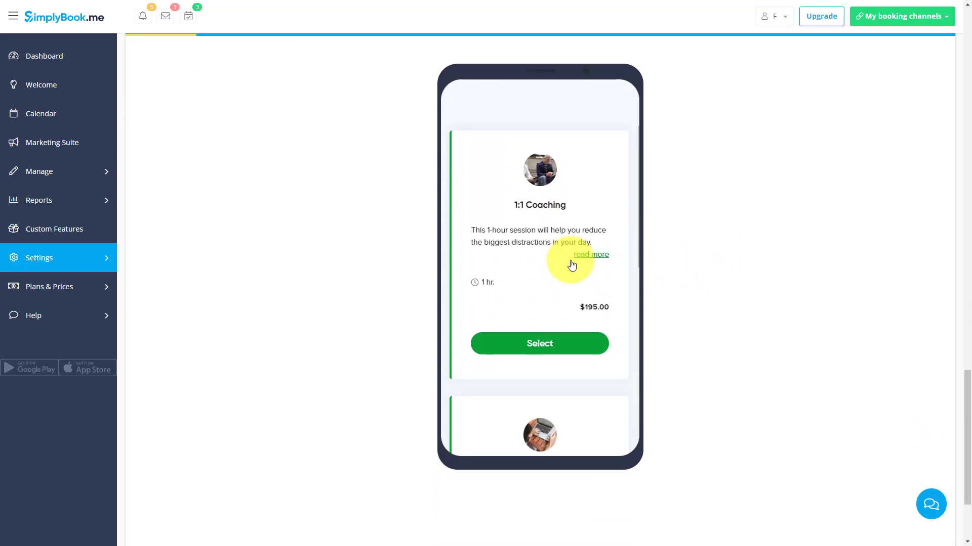
pyautogui.click(544, 346)
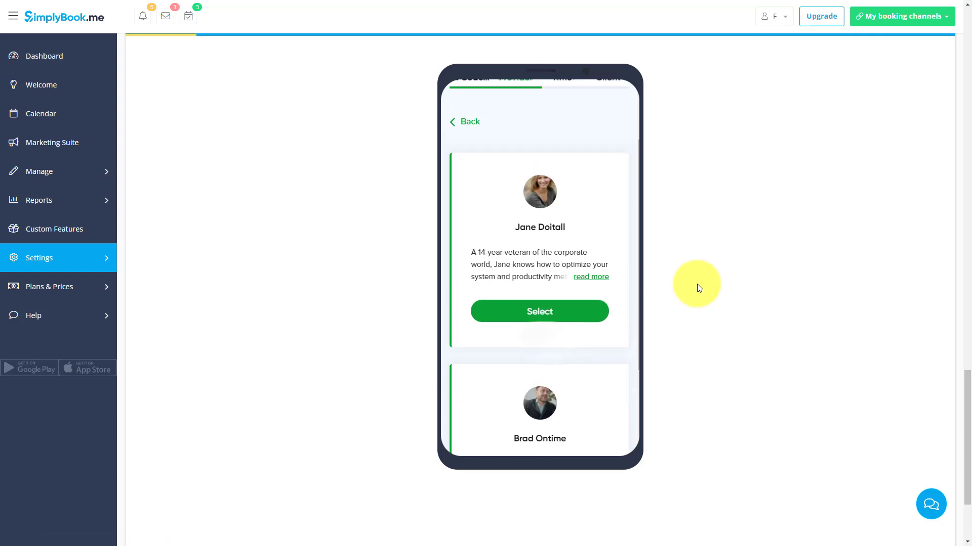
pyautogui.scroll(-2, 629, 239)
pyautogui.scroll(-2, 629, 239)
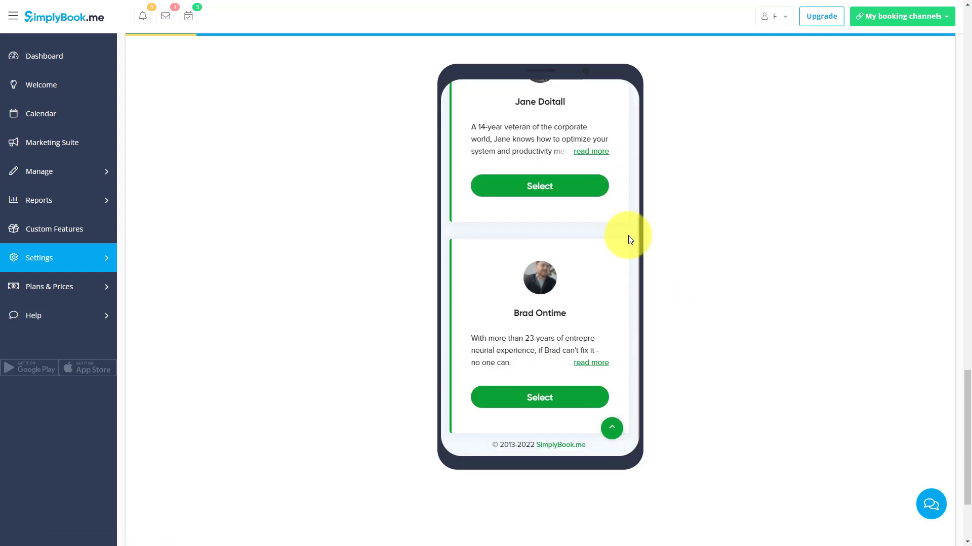
pyautogui.scroll(4, 629, 239)
pyautogui.scroll(1, 720, 237)
pyautogui.scroll(2, 720, 237)
pyautogui.scroll(-1, 720, 238)
pyautogui.scroll(-2, 720, 237)
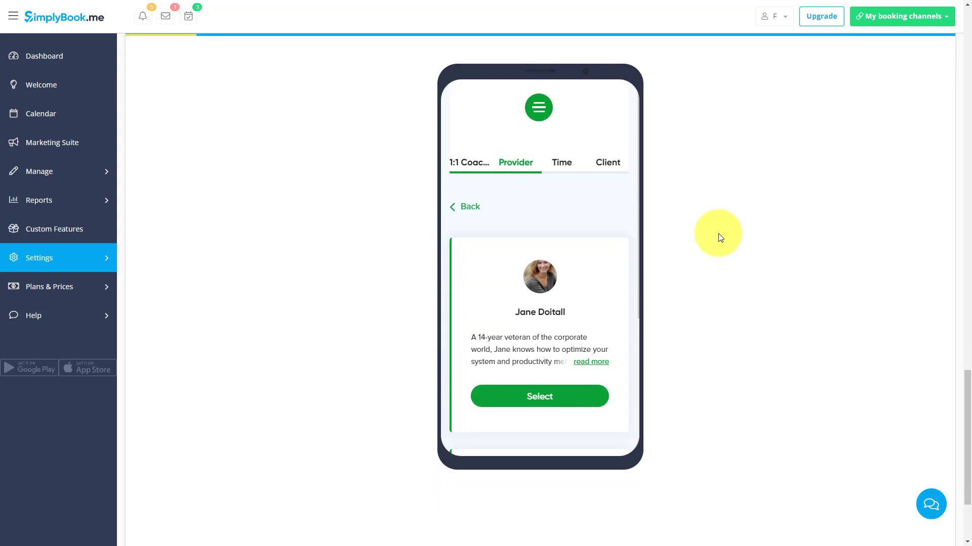
pyautogui.scroll(1, 685, 241)
pyautogui.scroll(1, 689, 237)
pyautogui.scroll(1, 688, 238)
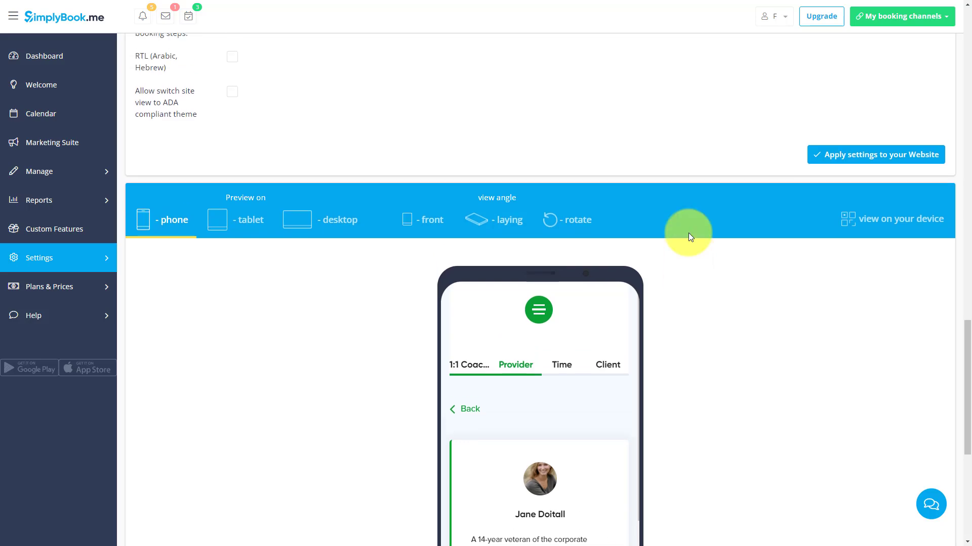
pyautogui.scroll(4, 688, 237)
pyautogui.scroll(5, 689, 237)
pyautogui.scroll(5, 688, 237)
pyautogui.scroll(3, 688, 233)
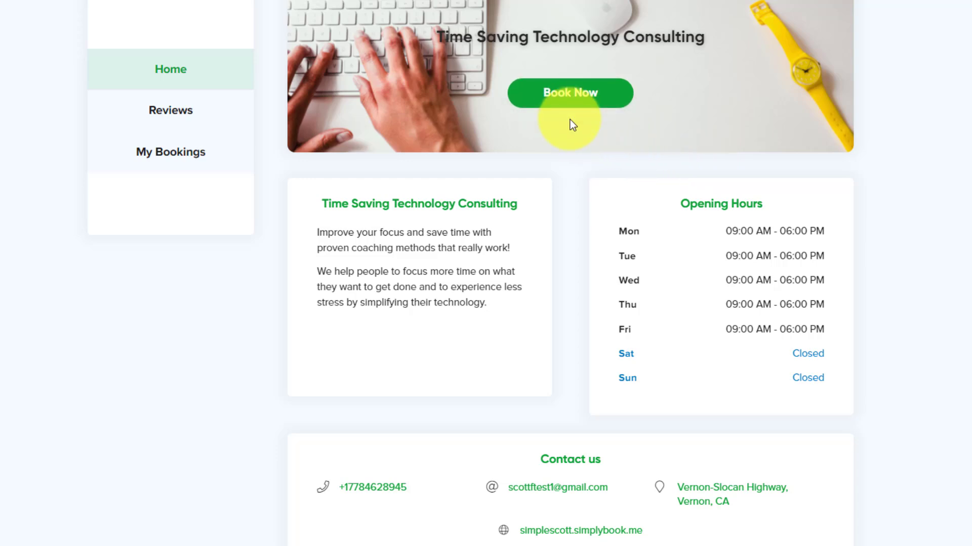
# Step: Start a booking from the live site home page to list its services
pyautogui.click(562, 107)
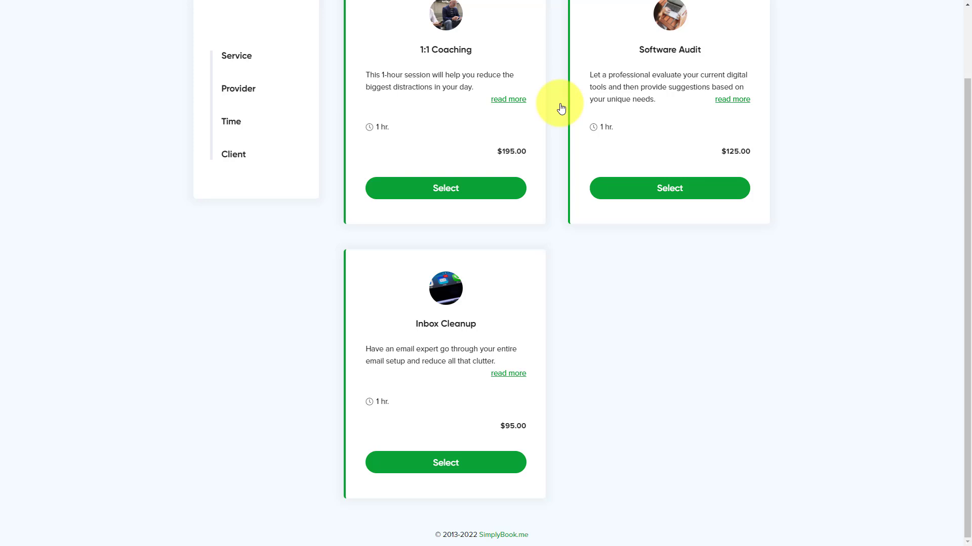
pyautogui.scroll(1, 852, 144)
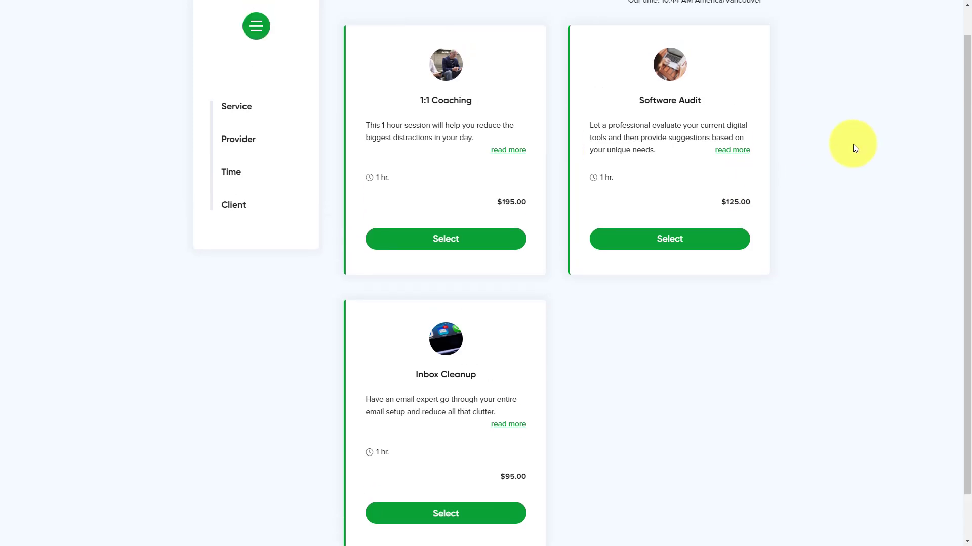
pyautogui.scroll(1, 852, 149)
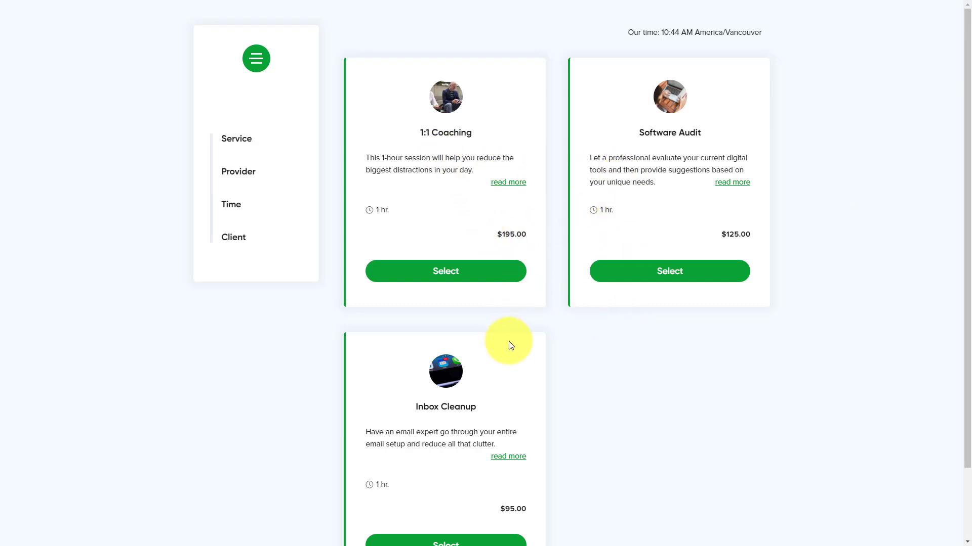
pyautogui.scroll(-1, 509, 345)
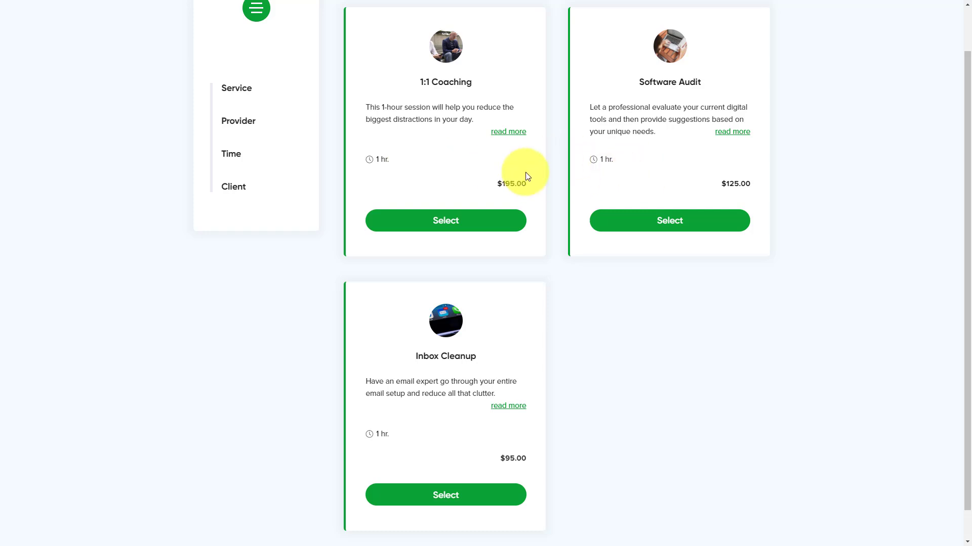
pyautogui.scroll(1, 333, 220)
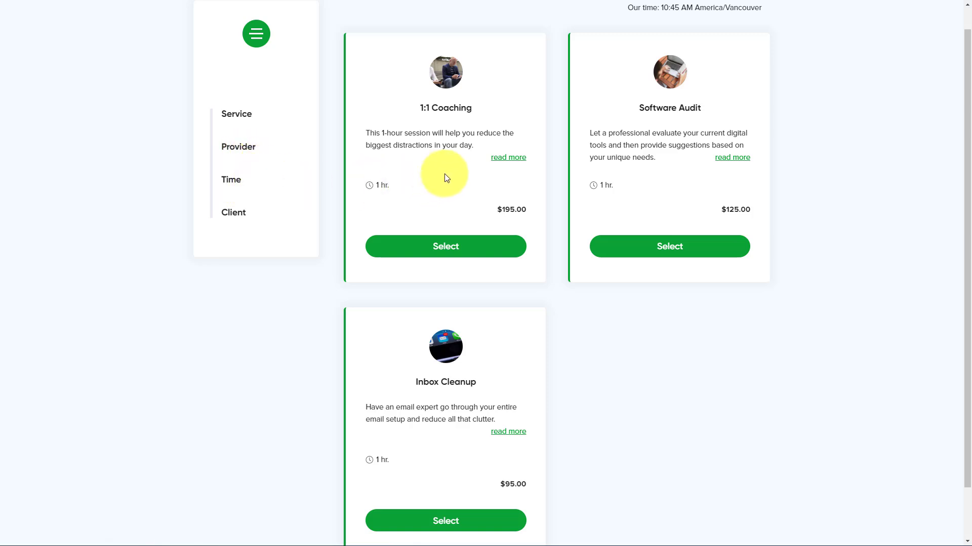
# Step: Choose the 1:1 Coaching service with Jane Doitall as the coach
pyautogui.click(442, 244)
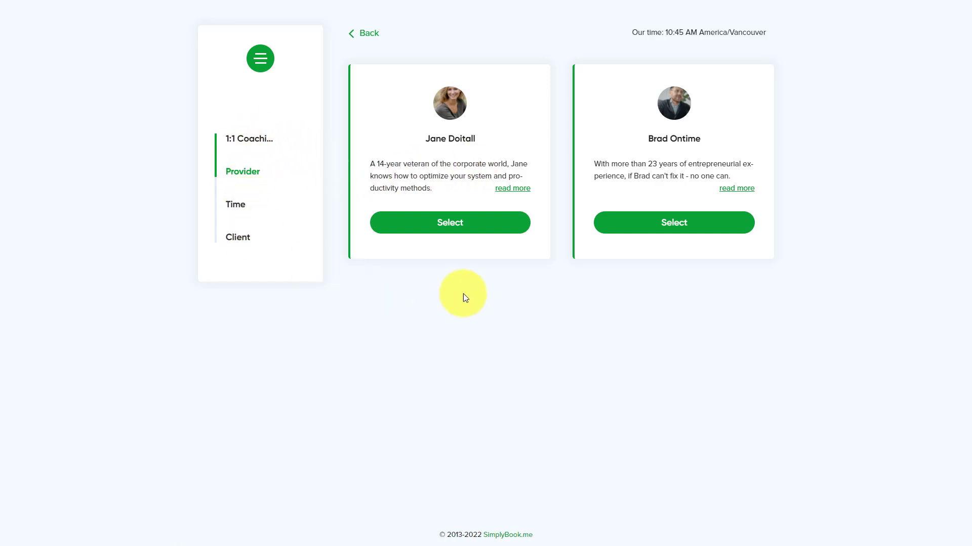
pyautogui.click(455, 227)
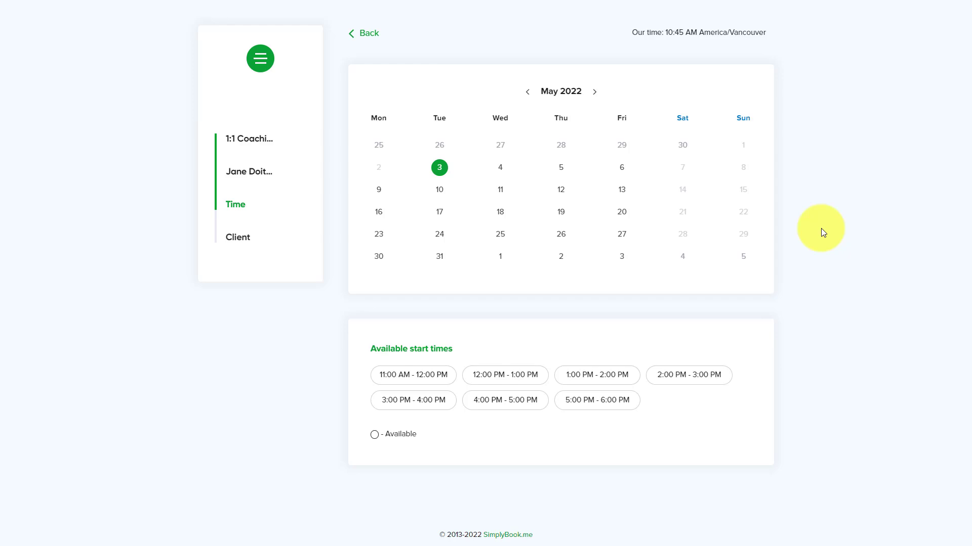
# Step: Pick 12 May 2022 and the 10:00–11:00 AM start time
pyautogui.click(562, 190)
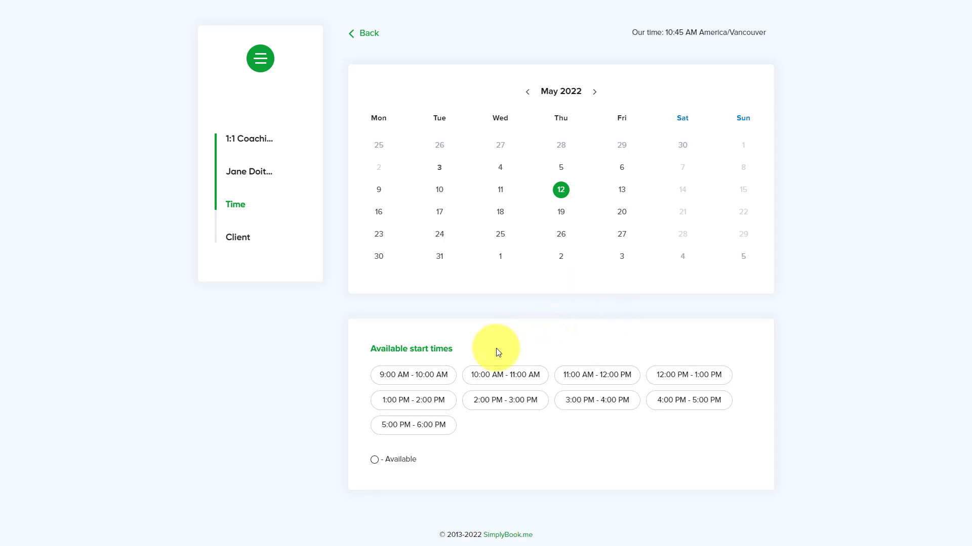
pyautogui.click(498, 372)
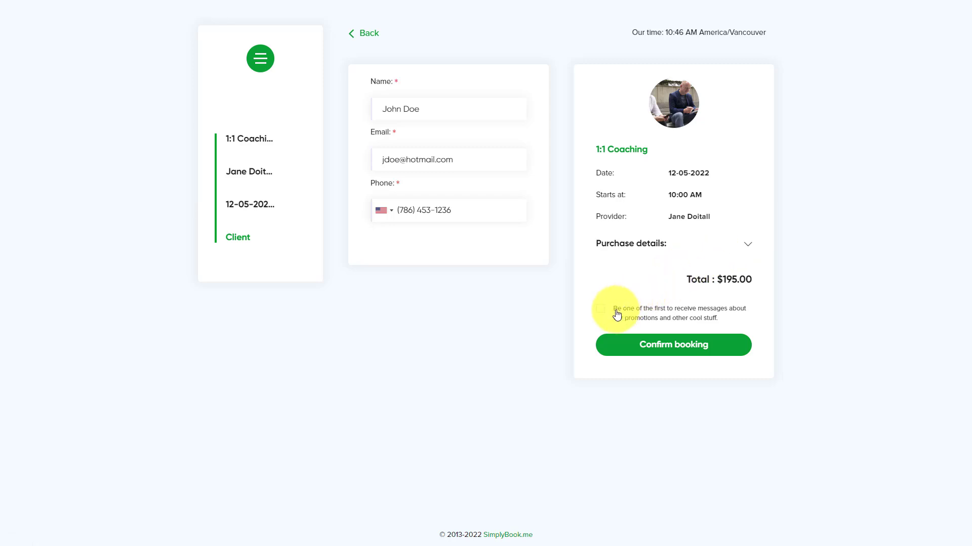
# Step: Opt in to promotions, confirm the booking, and confirm its invoice
pyautogui.click(601, 310)
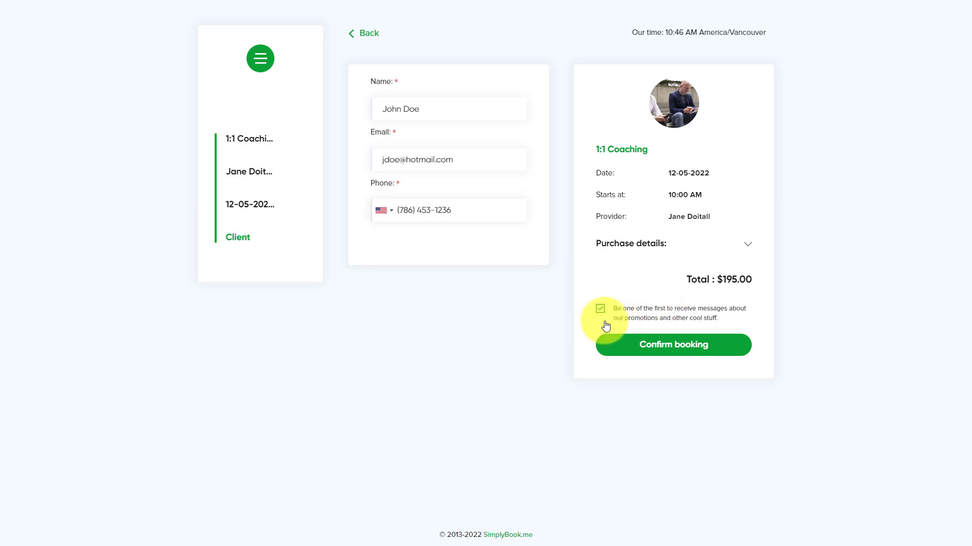
pyautogui.click(676, 344)
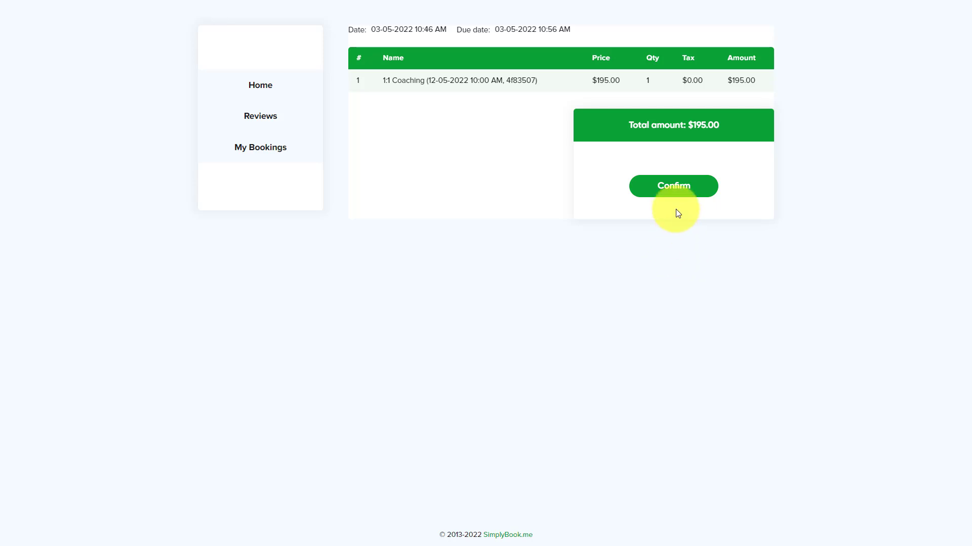
pyautogui.click(674, 189)
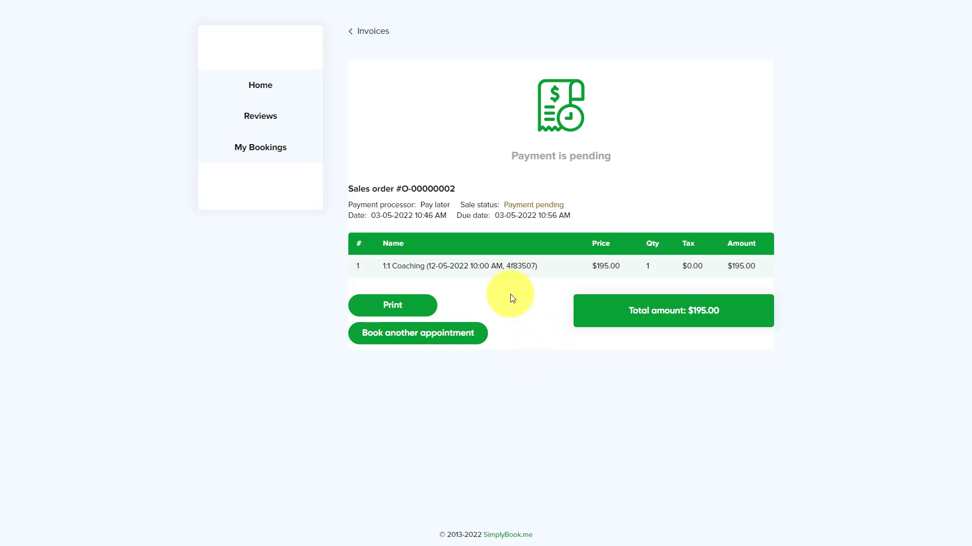
# Step: Open My Bookings and add the coaching booking to a personal calendar
pyautogui.click(268, 156)
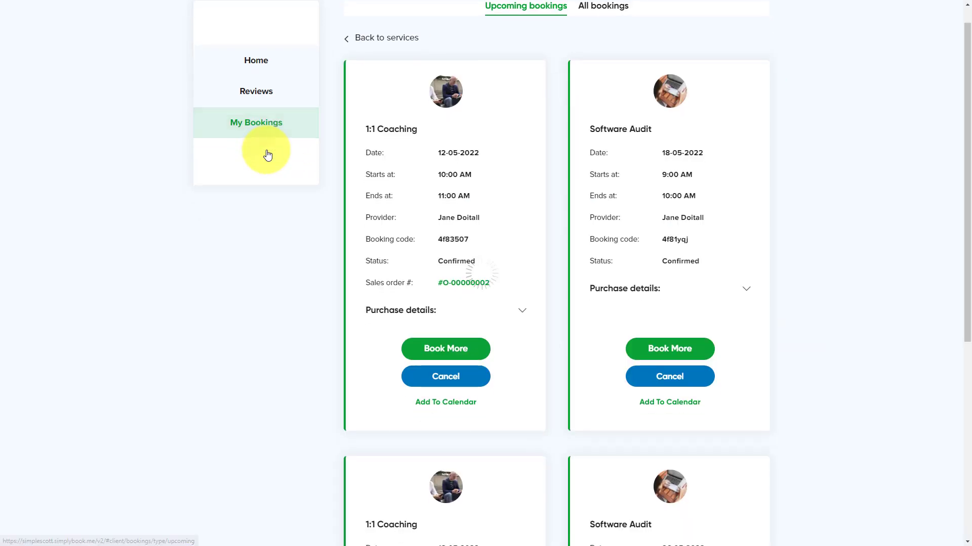
pyautogui.scroll(-2, 883, 210)
pyautogui.scroll(-2, 883, 211)
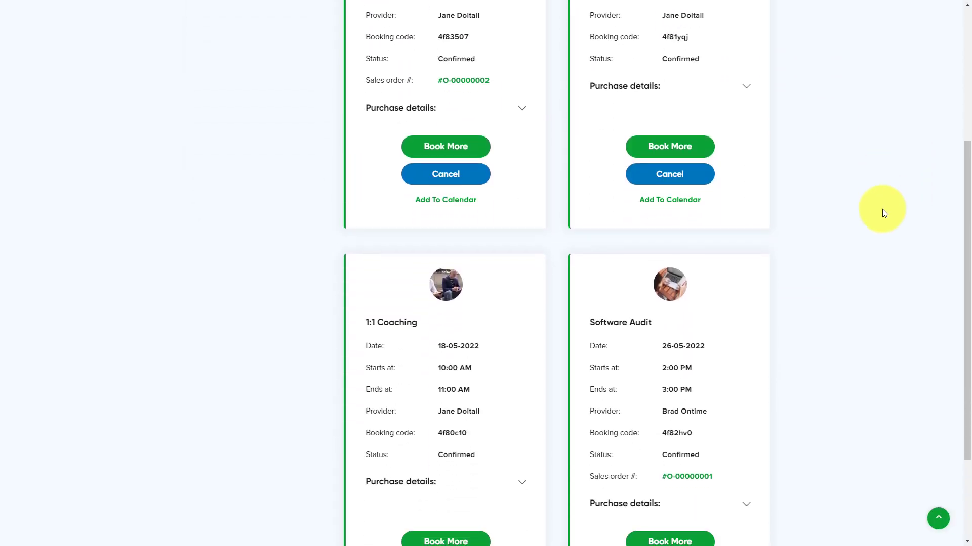
pyautogui.scroll(-2, 883, 210)
pyautogui.scroll(2, 882, 210)
pyautogui.scroll(3, 881, 209)
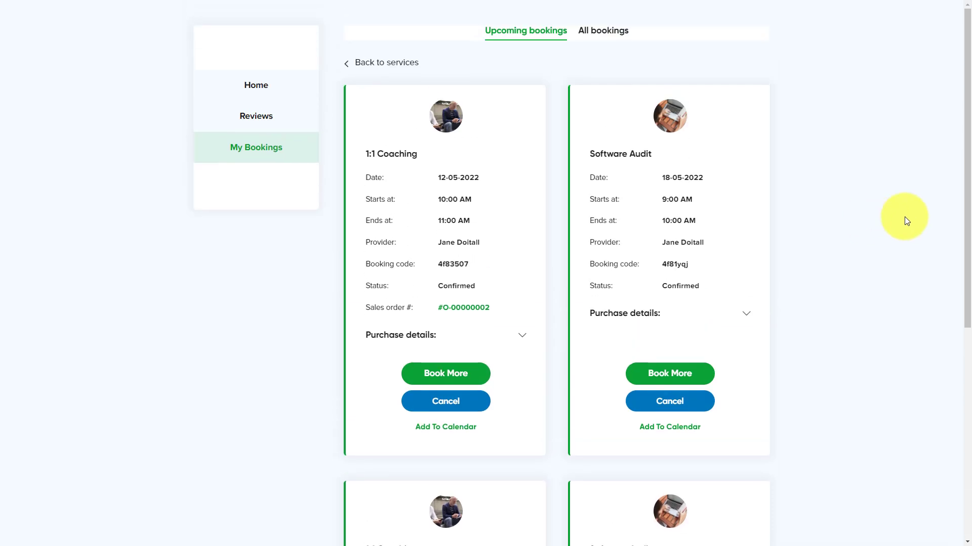
pyautogui.scroll(-2, 417, 198)
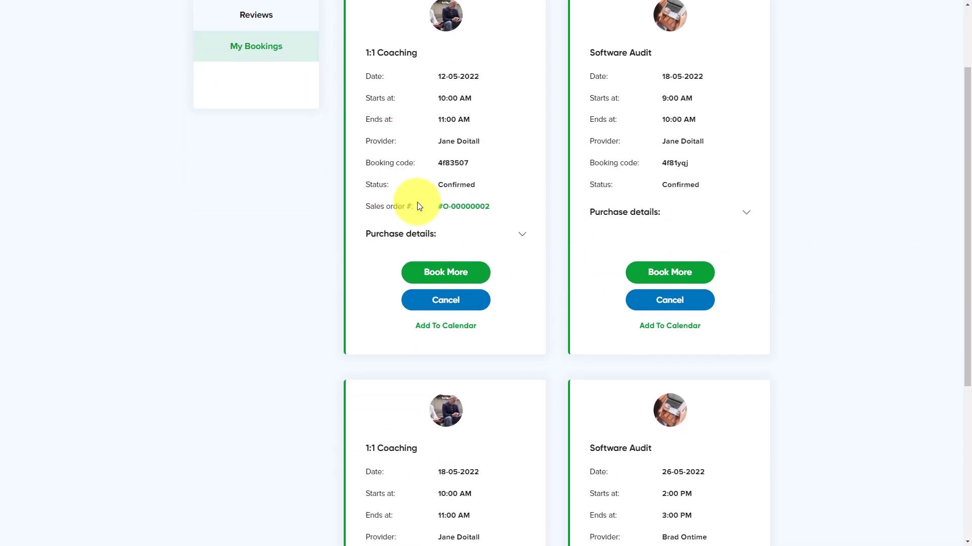
pyautogui.scroll(-3, 418, 206)
pyautogui.scroll(5, 462, 269)
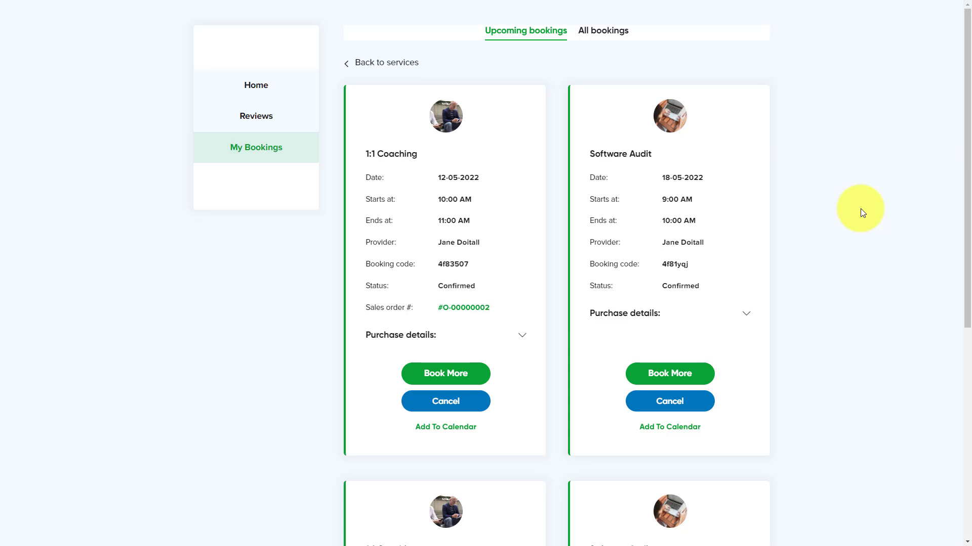
pyautogui.scroll(-1, 860, 209)
pyautogui.scroll(1, 860, 209)
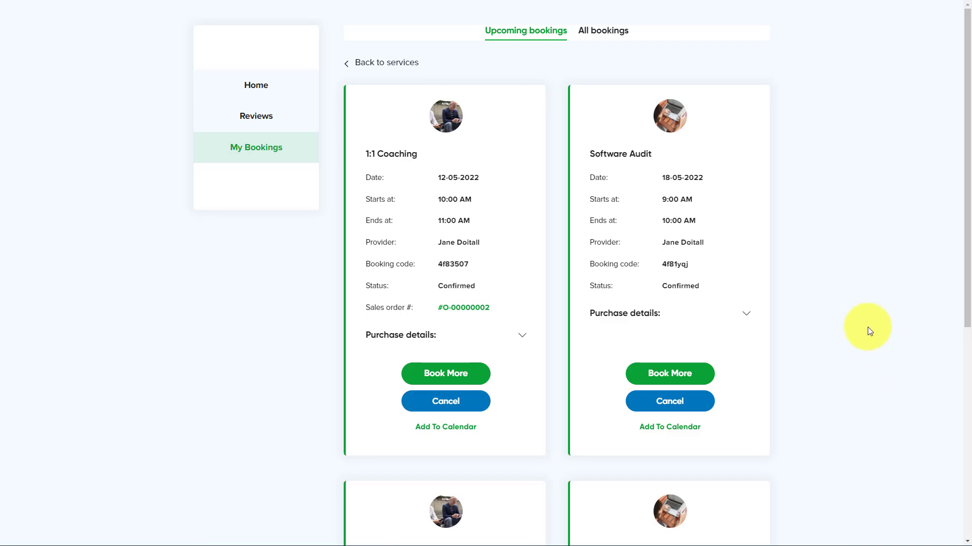
pyautogui.scroll(-3, 849, 309)
pyautogui.scroll(-1, 849, 309)
pyautogui.scroll(1, 848, 309)
pyautogui.scroll(3, 849, 308)
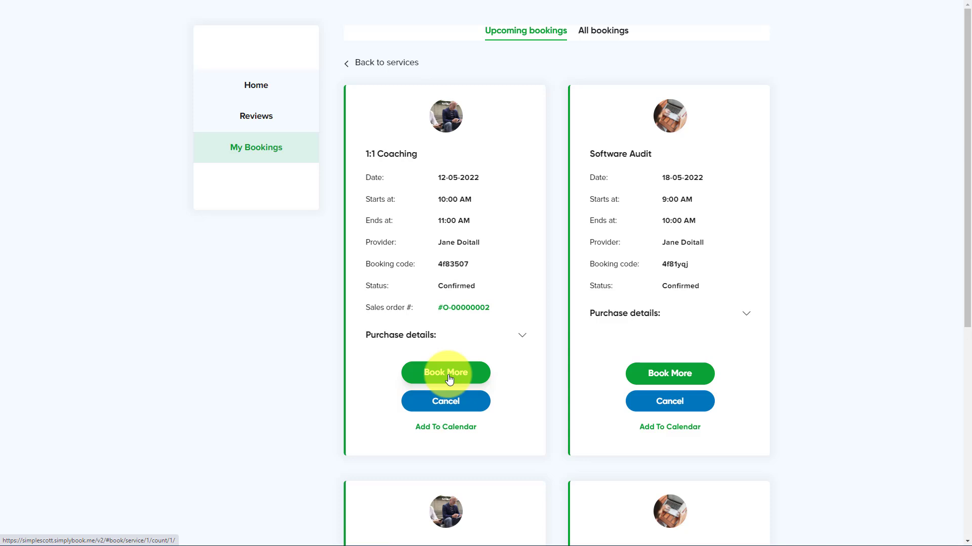
pyautogui.click(445, 427)
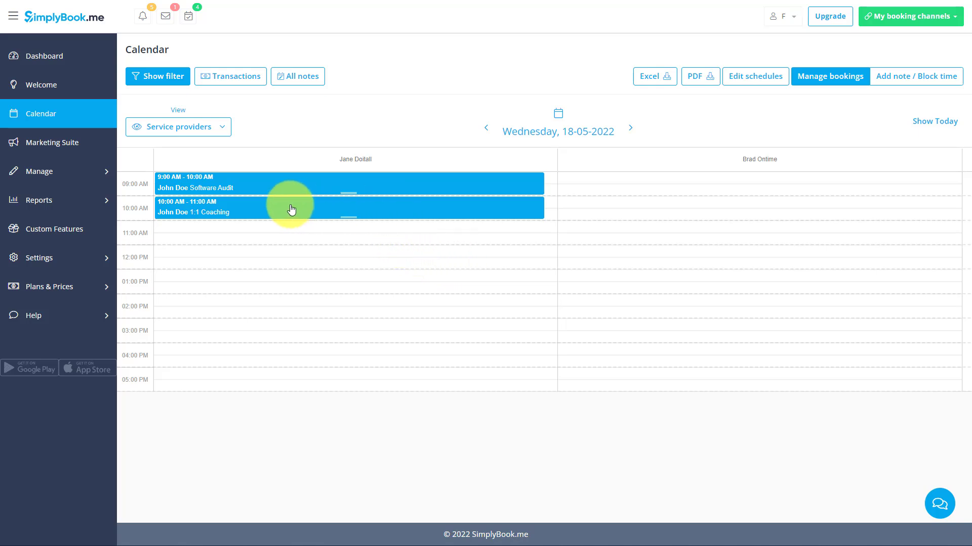
# Step: Drag John Doe's 1:1 Coaching booking from 10:00 to 11:00 AM and confirm
pyautogui.click(408, 208)
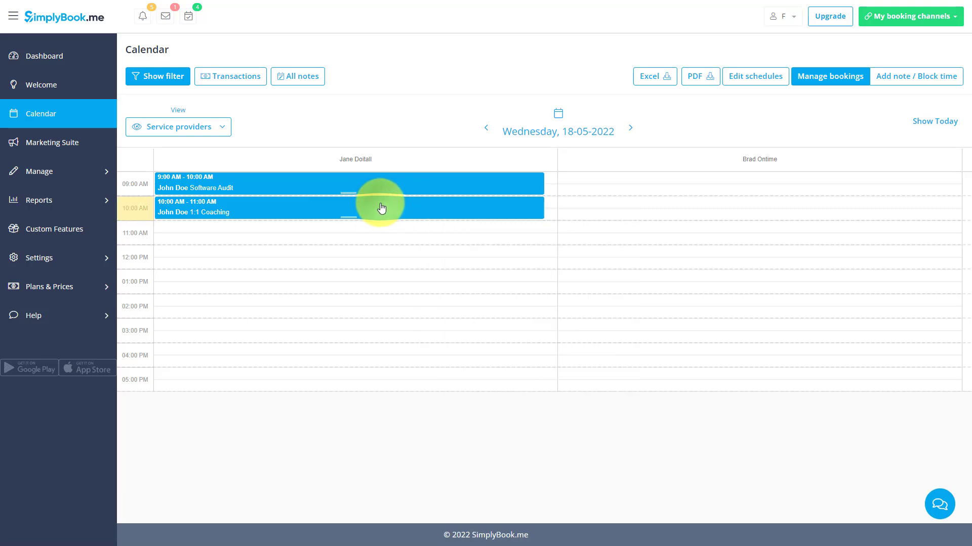
pyautogui.moveTo(381, 208); pyautogui.dragTo(382, 233)
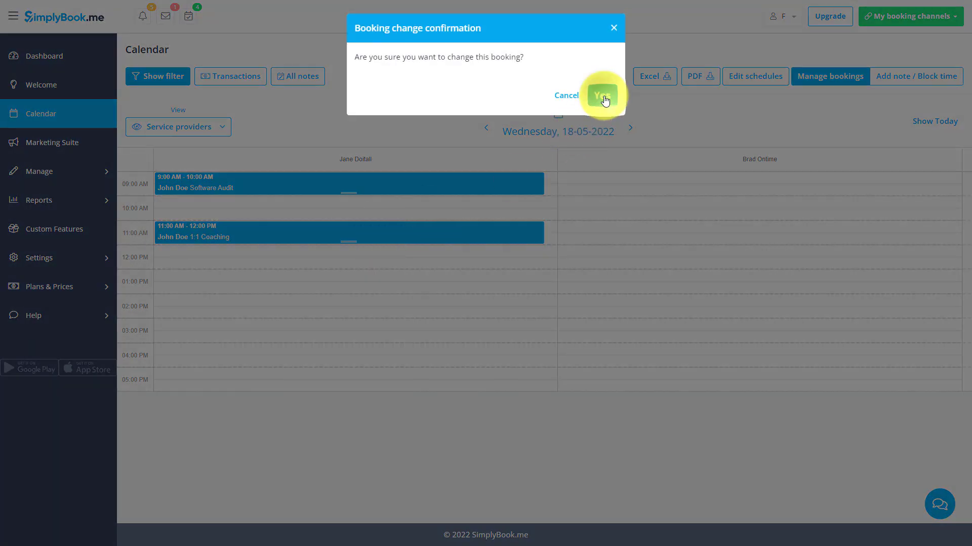
pyautogui.click(602, 96)
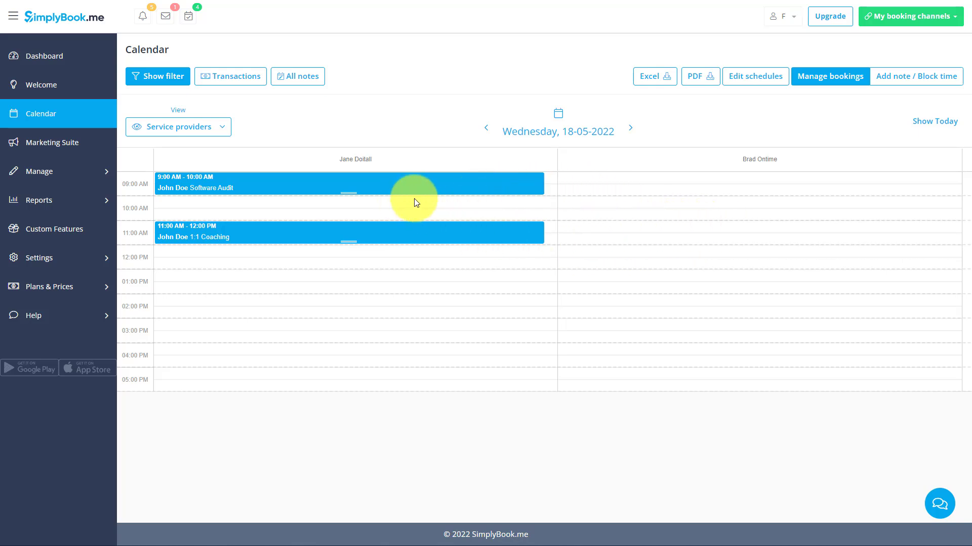
# Step: Start a 9:00 AM booking for Brad Ontime with 1:1 Coaching as the service
pyautogui.click(744, 179)
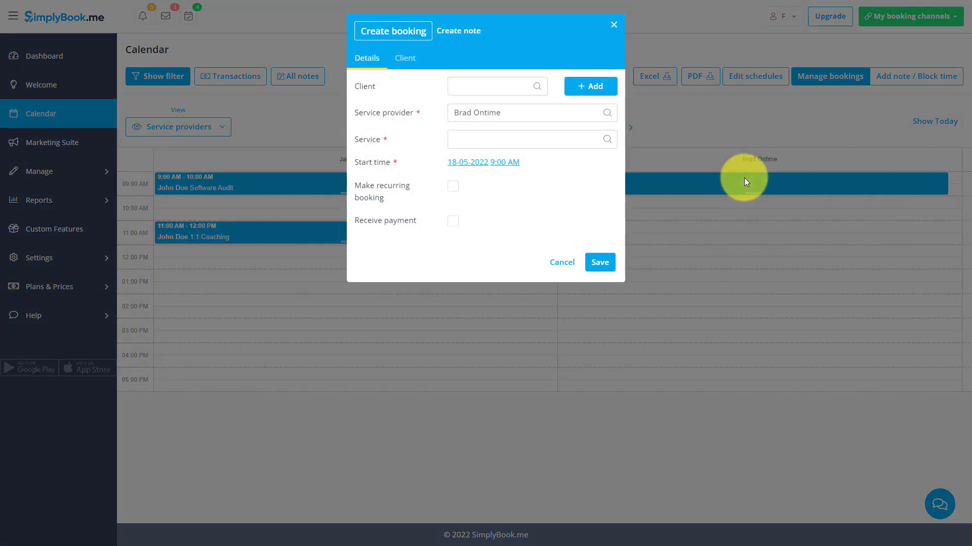
pyautogui.click(501, 140)
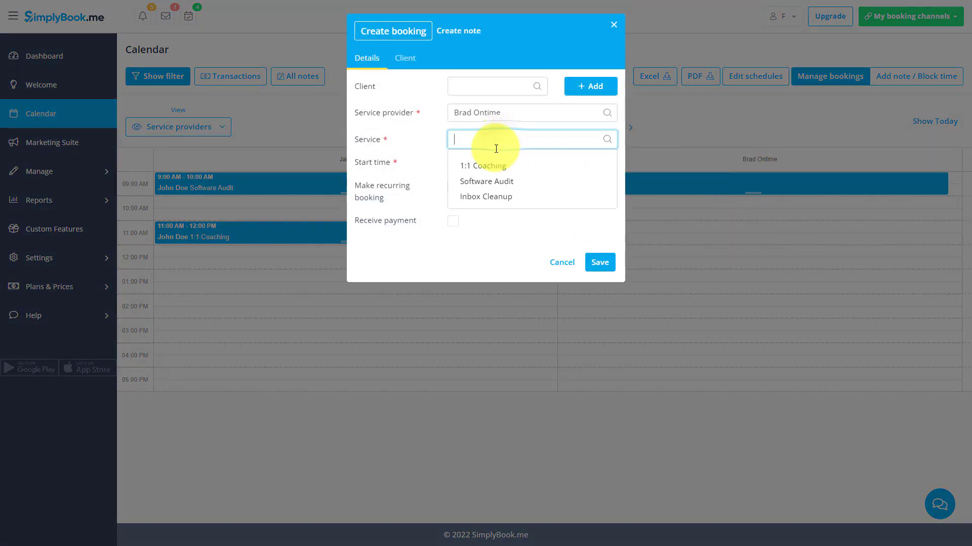
pyautogui.click(486, 164)
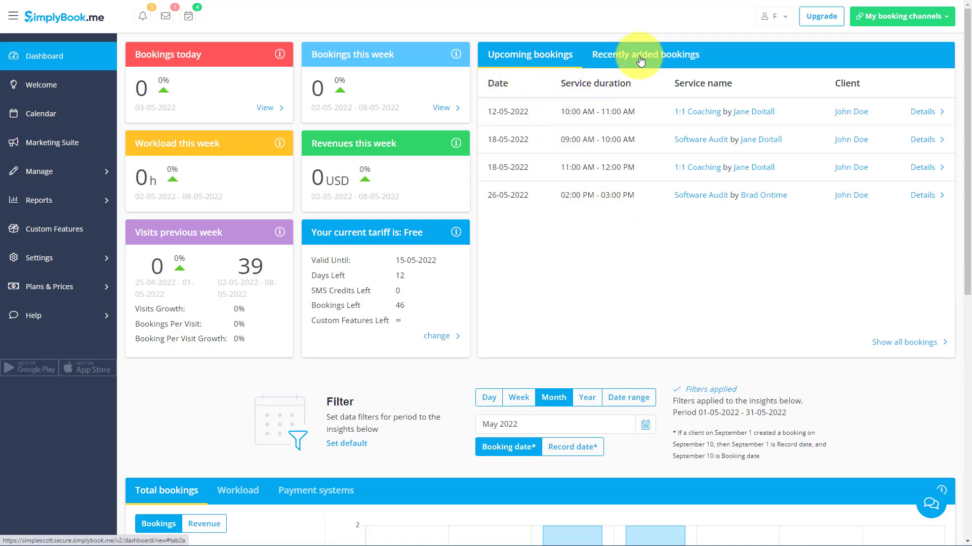
pyautogui.scroll(-5, 501, 234)
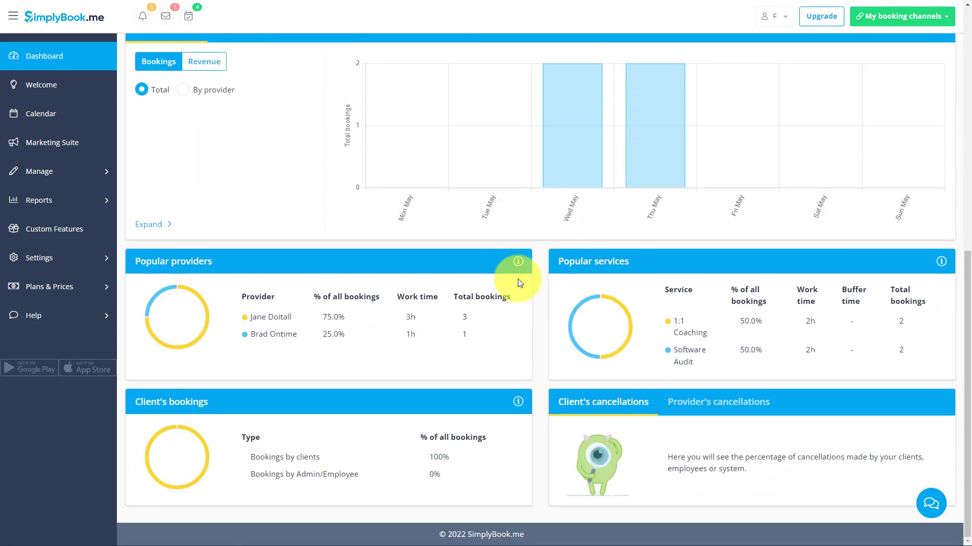